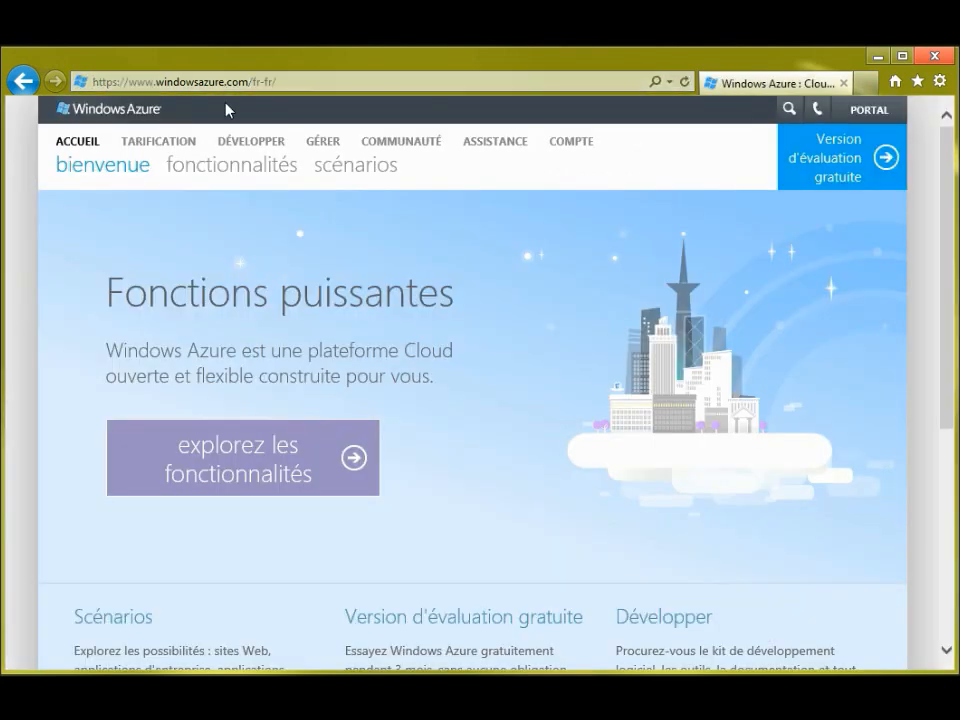
- Open the 90-day free trial page ('Version d'évaluation gratuite') from the Windows Azure home page
{"action": "left_click", "coordinate": [828, 170]}
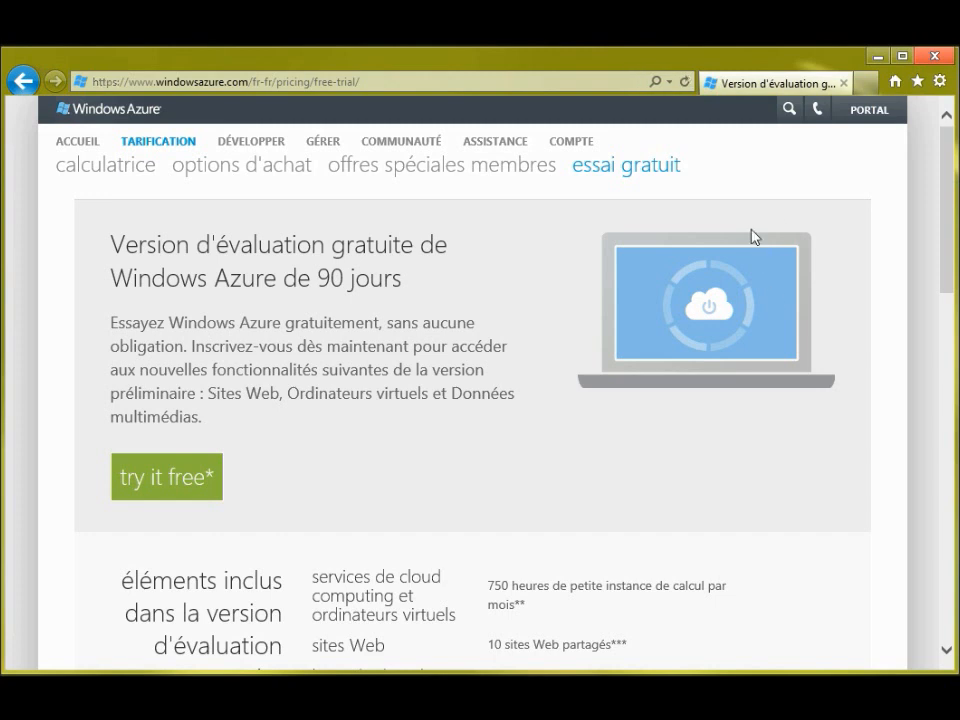
- Start the free trial and sign in with the account password to reach the 3-month trial form
{"action": "left_click", "coordinate": [195, 477]}
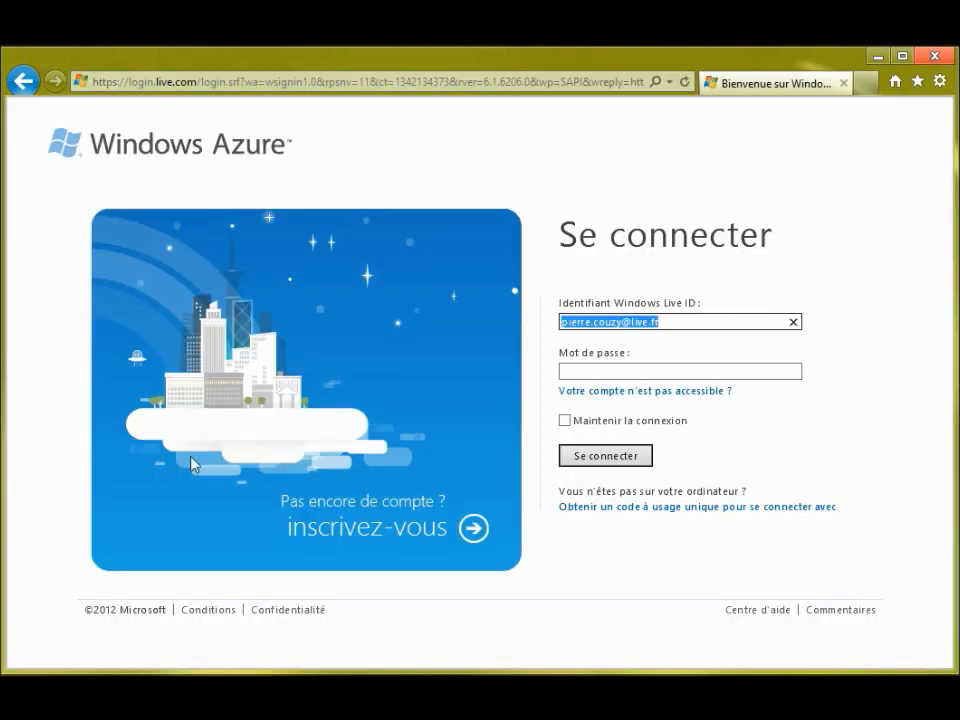
{"action": "key", "text": "Tab"}
{"action": "type", "text": "********"}
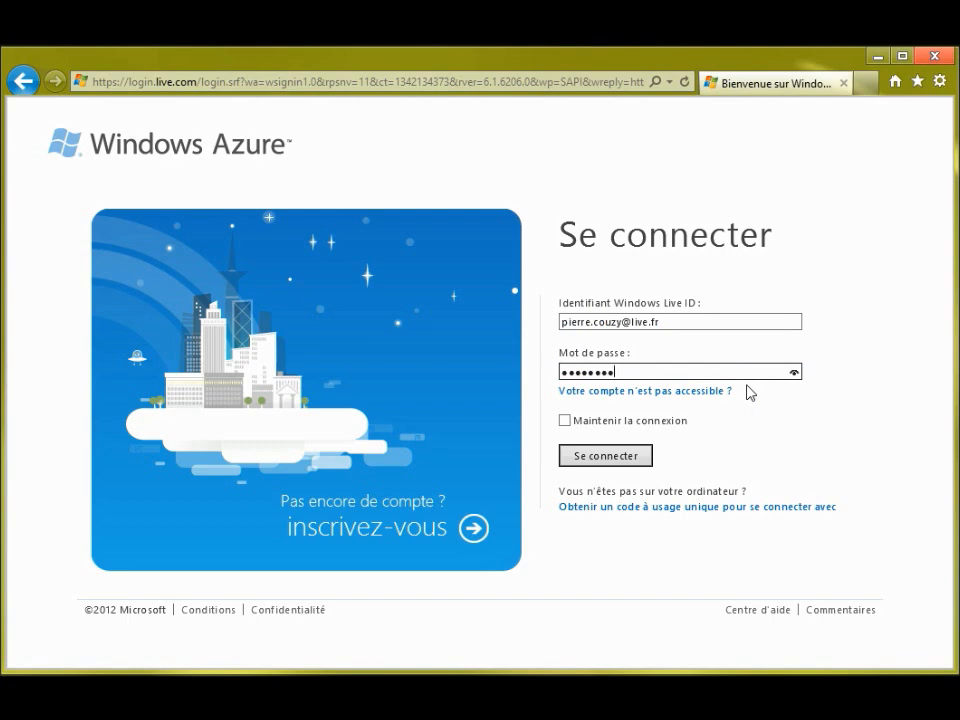
{"action": "left_click", "coordinate": [617, 457]}
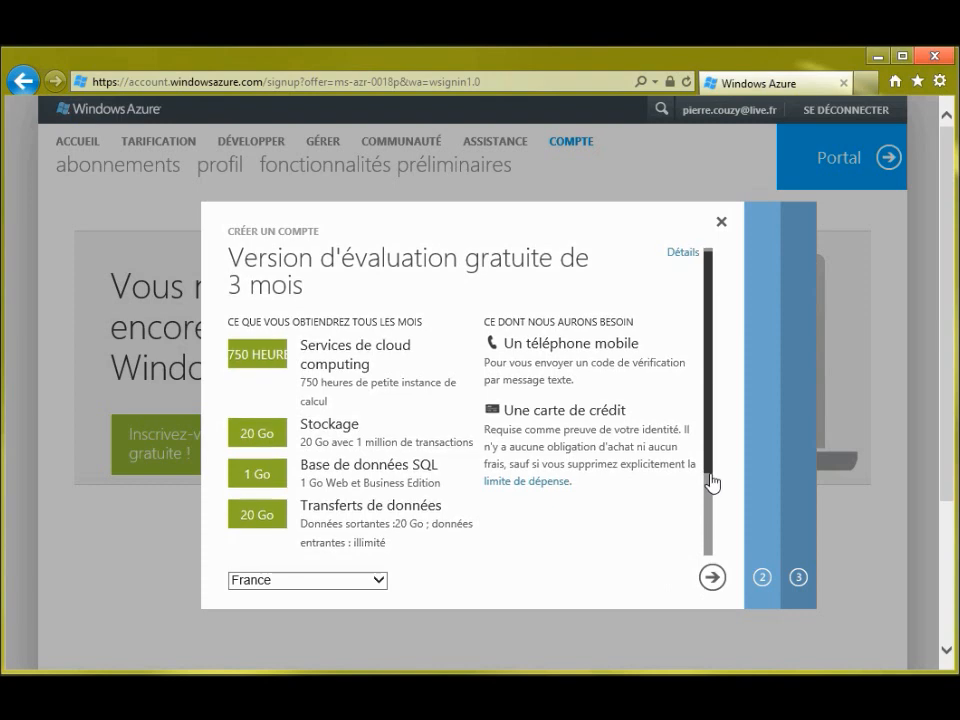
- Advance from the trial offer details to the account verification step
{"action": "scroll", "coordinate": [713, 484], "scroll_direction": "down", "scroll_amount": 3}
{"action": "scroll", "coordinate": [729, 578], "scroll_direction": "up", "scroll_amount": 3}
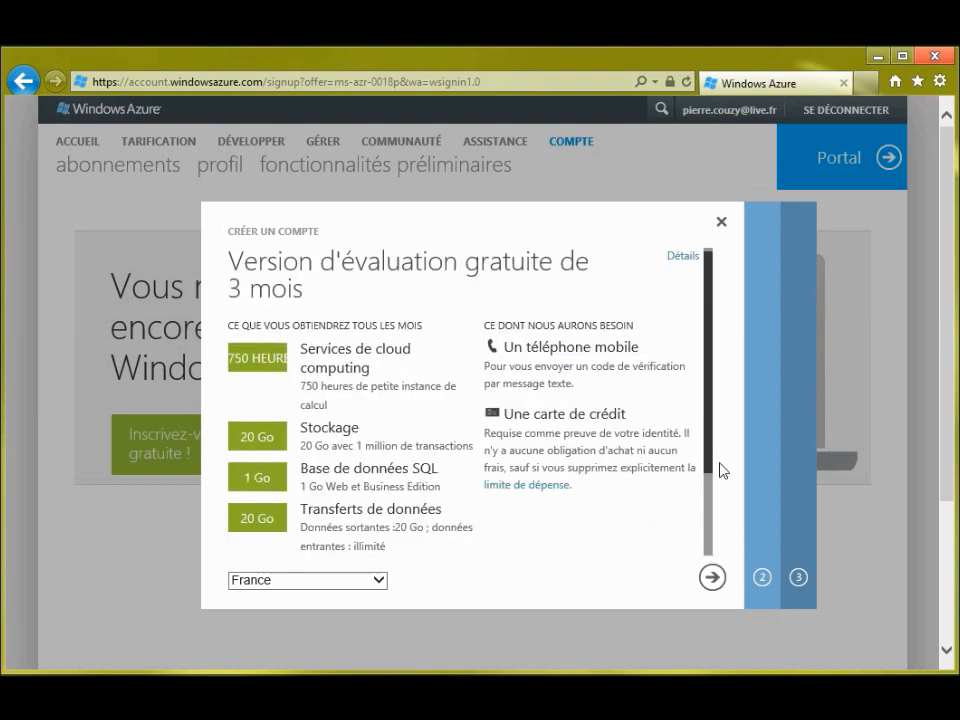
{"action": "left_click", "coordinate": [712, 577]}
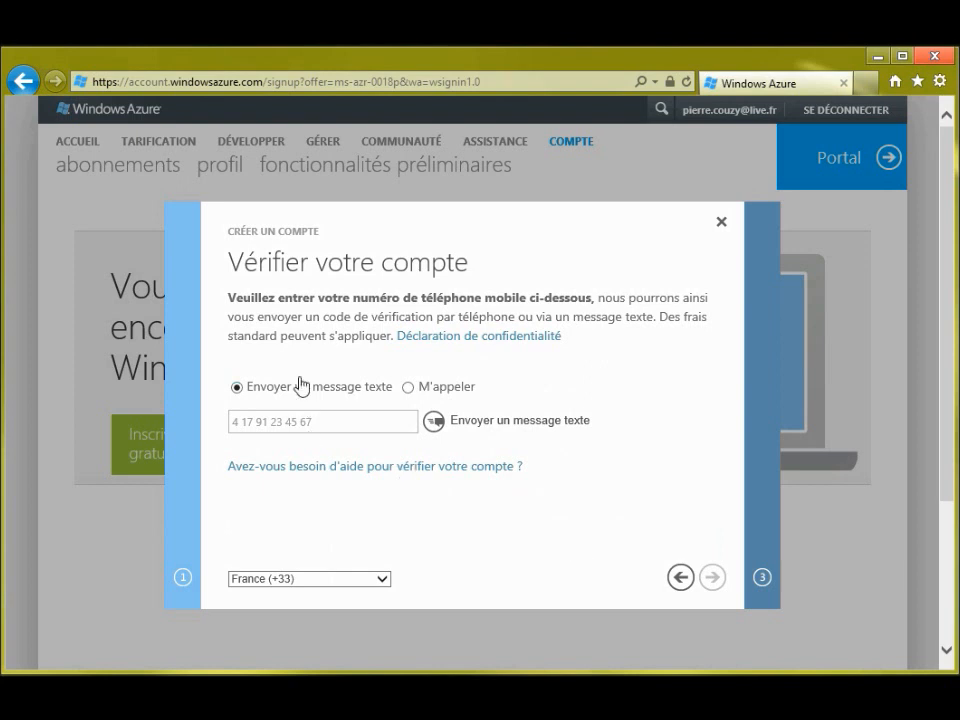
- Enter the mobile phone number and have a verification code texted to it
{"action": "left_click", "coordinate": [310, 426]}
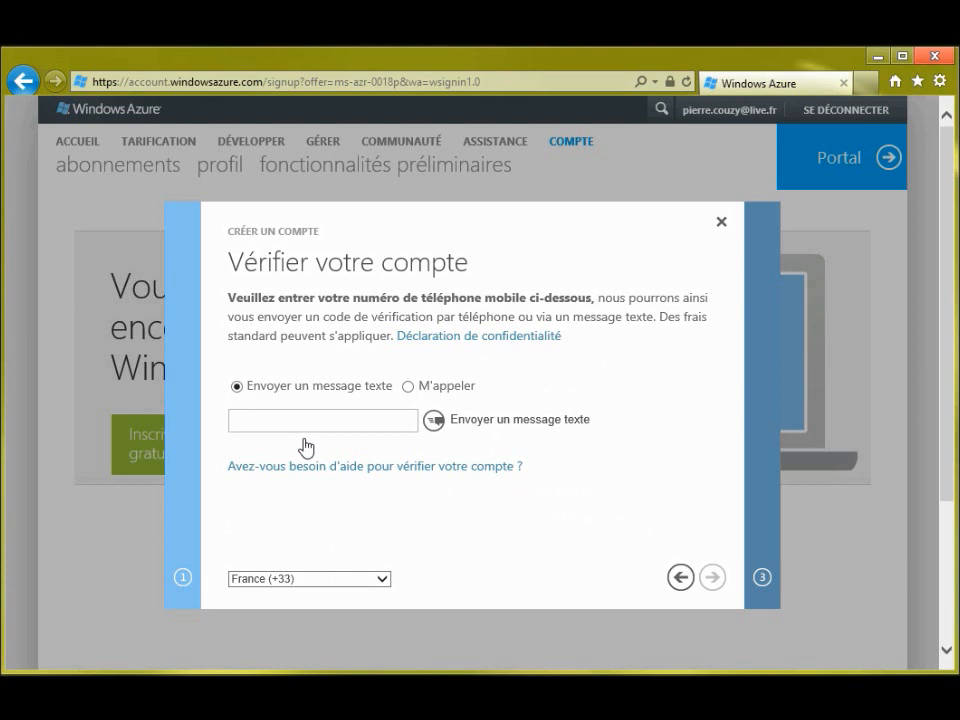
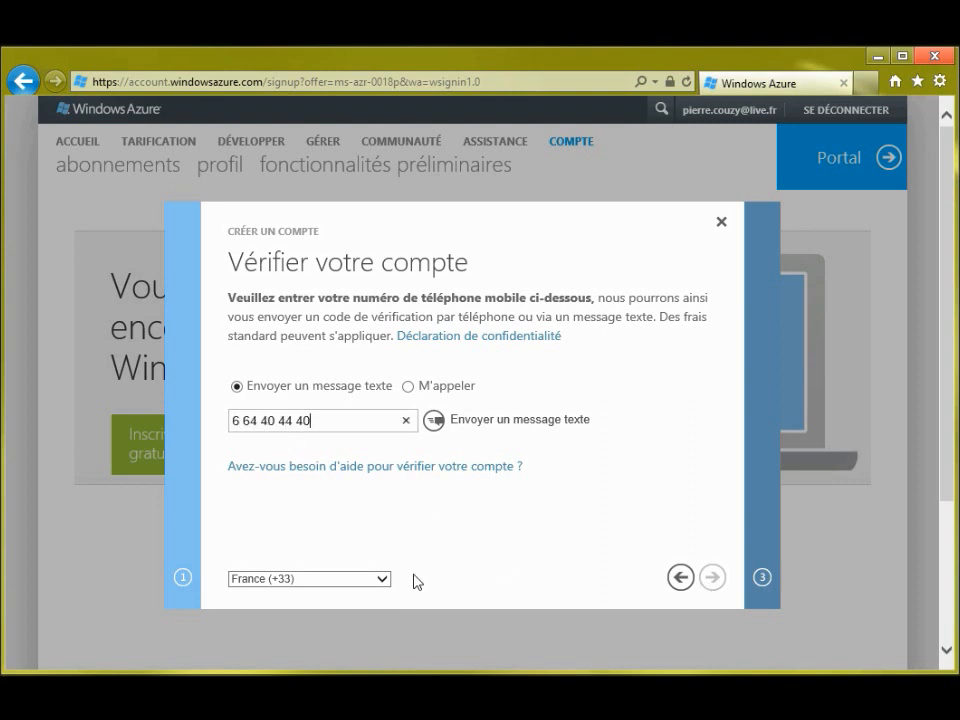
{"action": "left_click", "coordinate": [433, 422]}
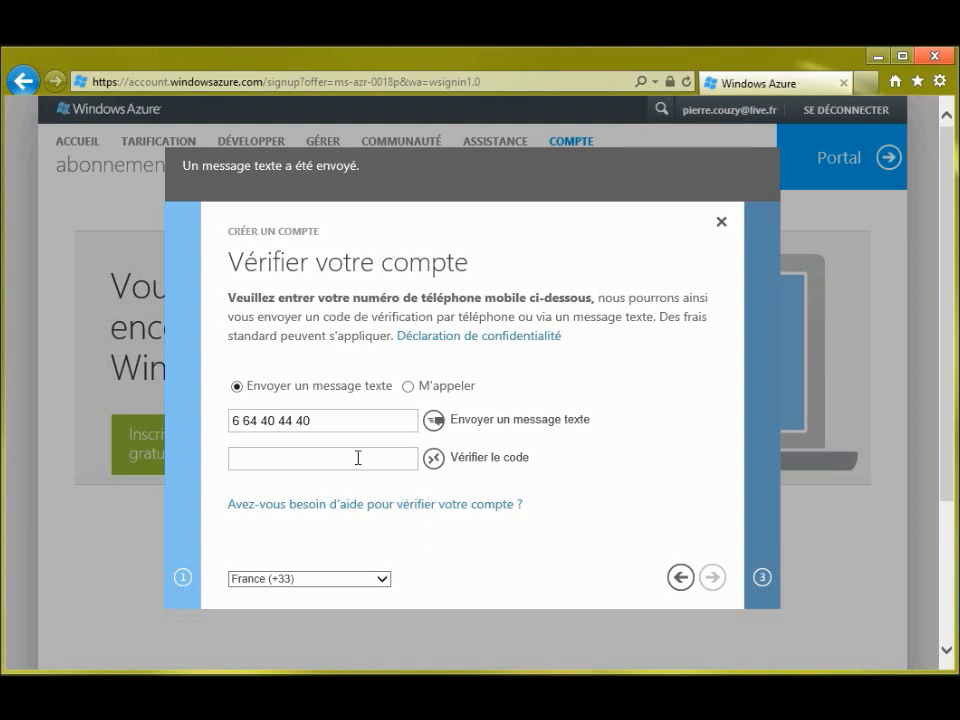
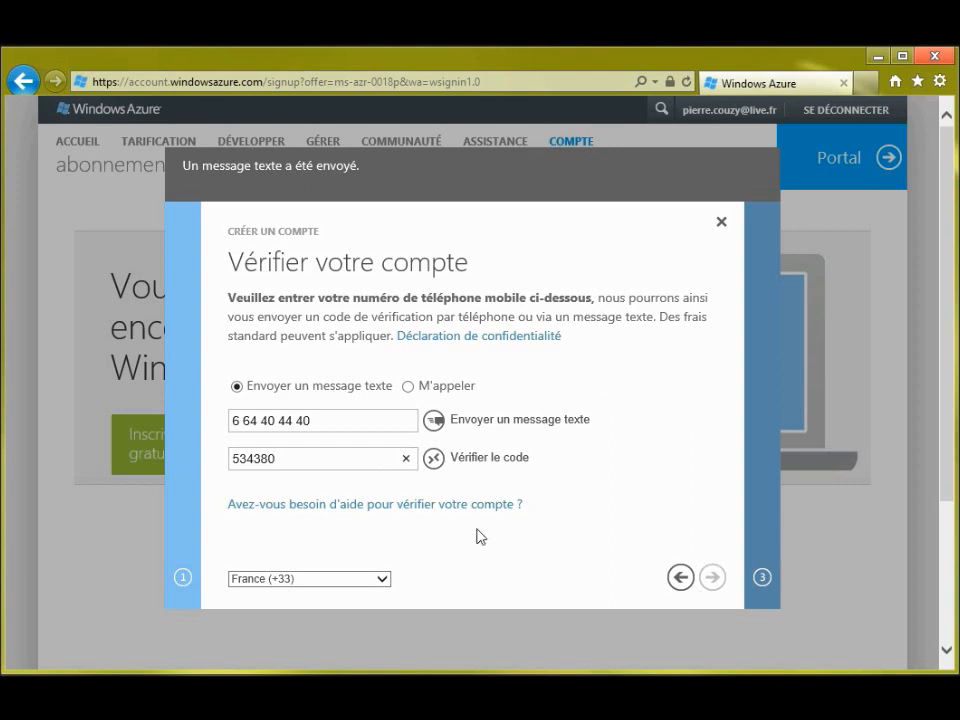
- Enter and check the texted verification code, then finish signup into the management portal
{"action": "left_click", "coordinate": [435, 459]}
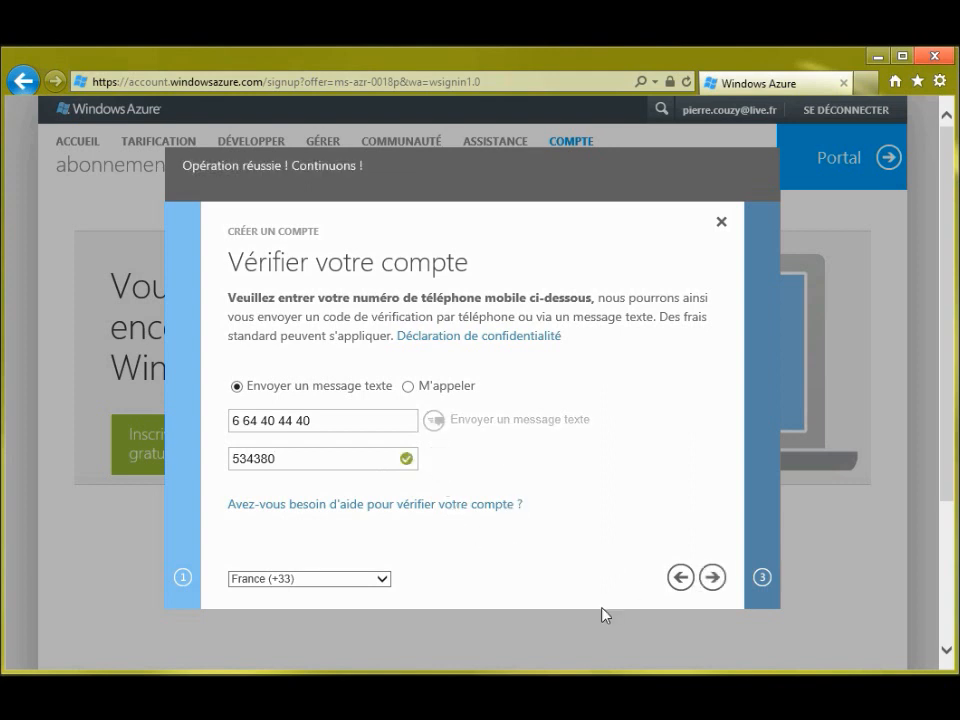
{"action": "left_click", "coordinate": [712, 577]}
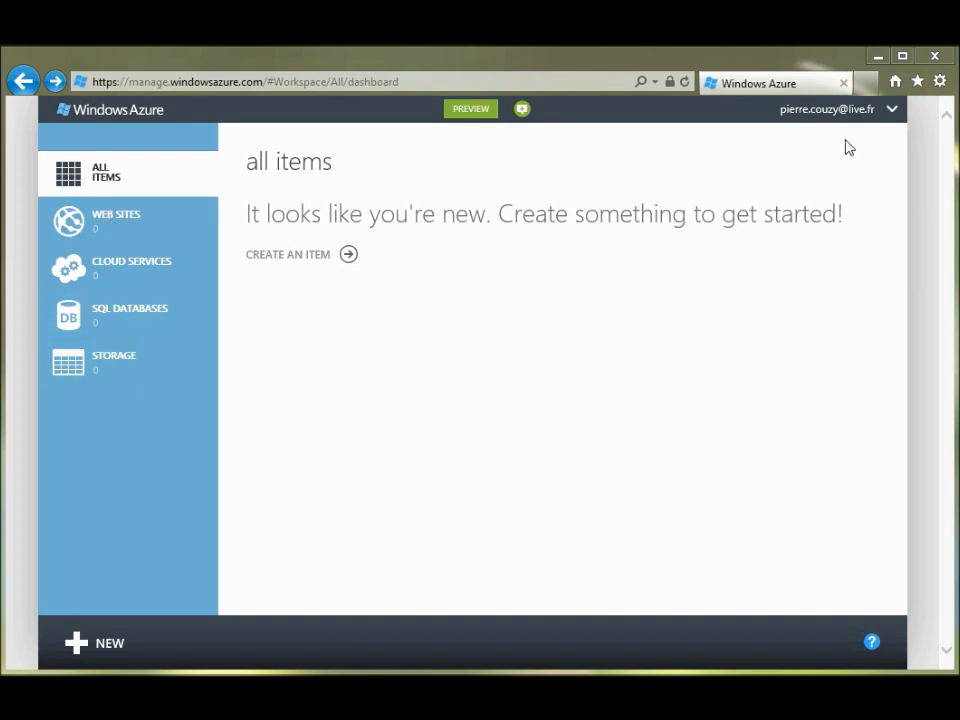
- Go through the account subscriptions page to the 'fonctionnalités préliminaires' preview features list
{"action": "left_click", "coordinate": [889, 112]}
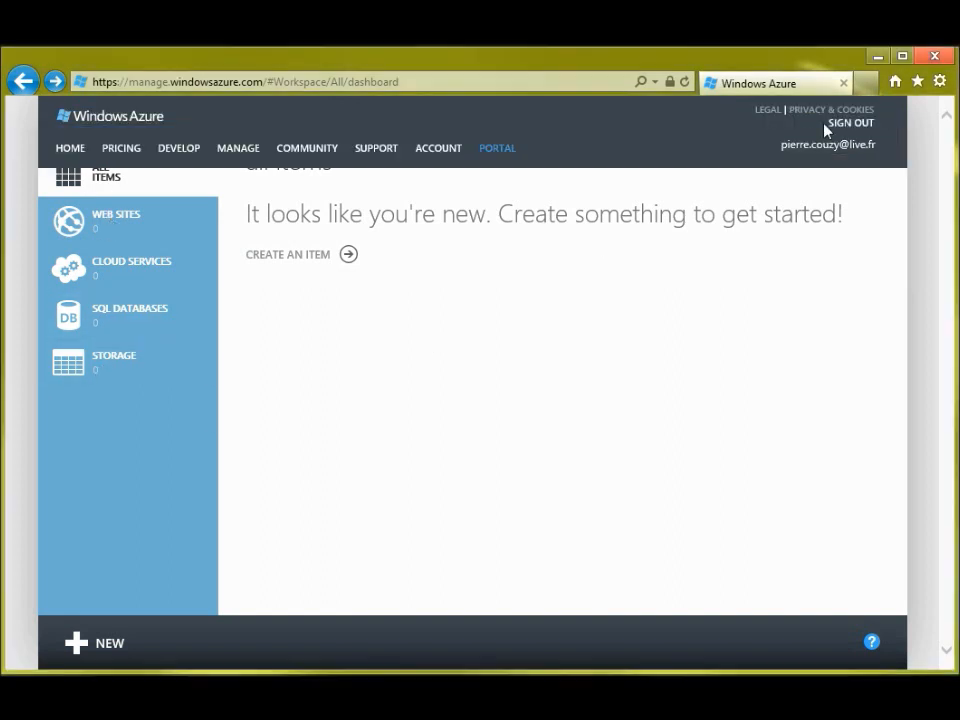
{"action": "left_click", "coordinate": [449, 152]}
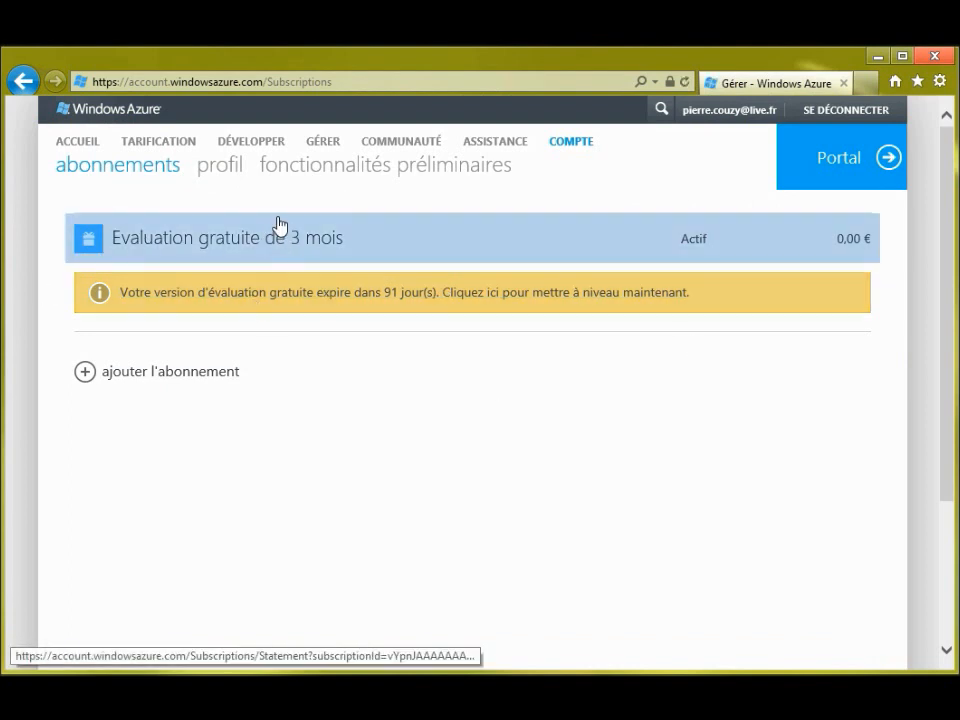
{"action": "left_click", "coordinate": [366, 172]}
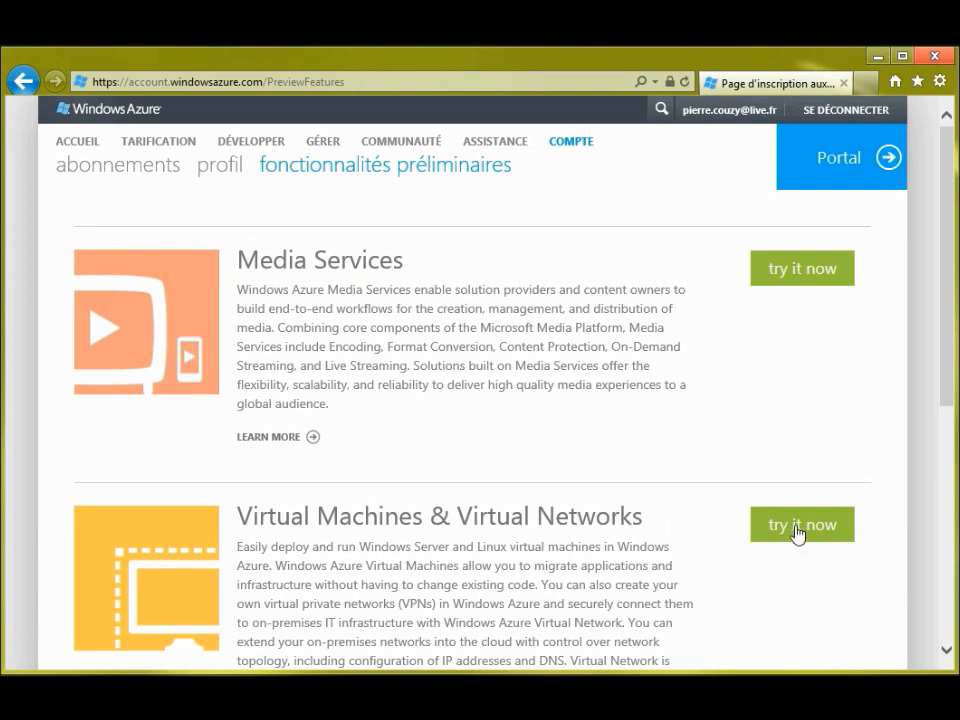
- Request the Virtual Machines & Virtual Networks preview for the 3-month trial subscription
{"action": "left_click", "coordinate": [797, 531]}
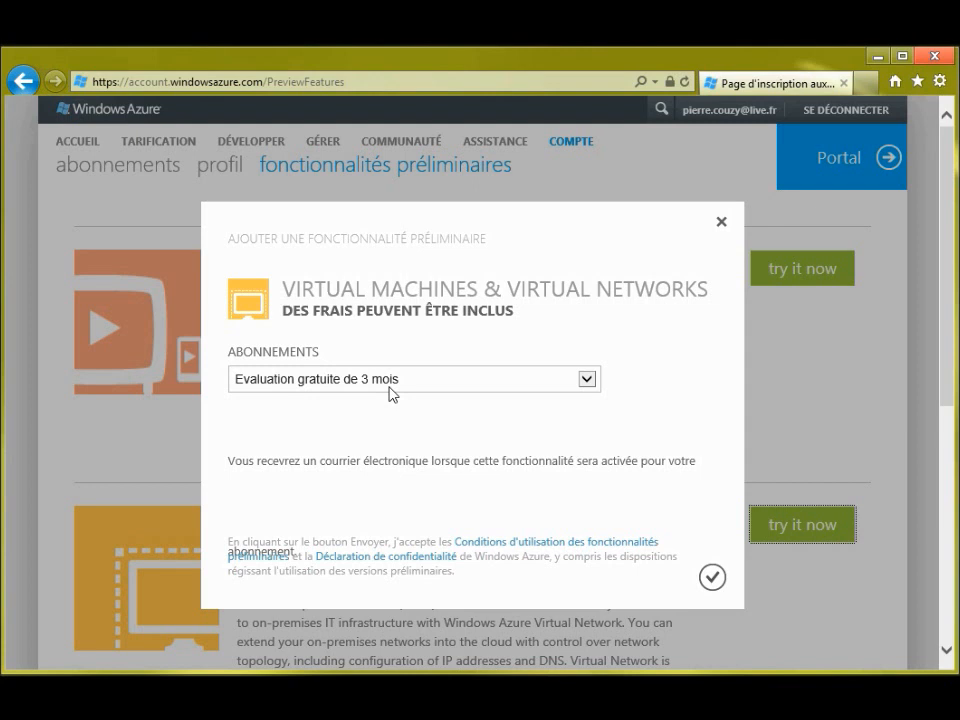
{"action": "left_click", "coordinate": [711, 580]}
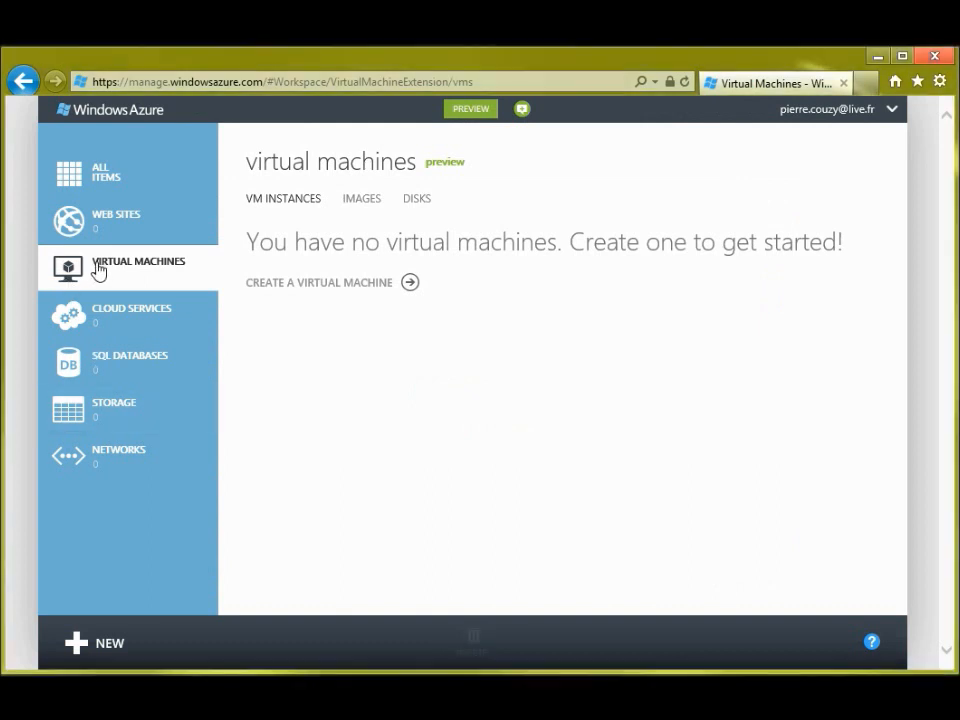
- Start a new virtual machine with DNS name 'serveur' and the Windows Server 2008 R2 SP1 image
{"action": "left_click", "coordinate": [357, 287]}
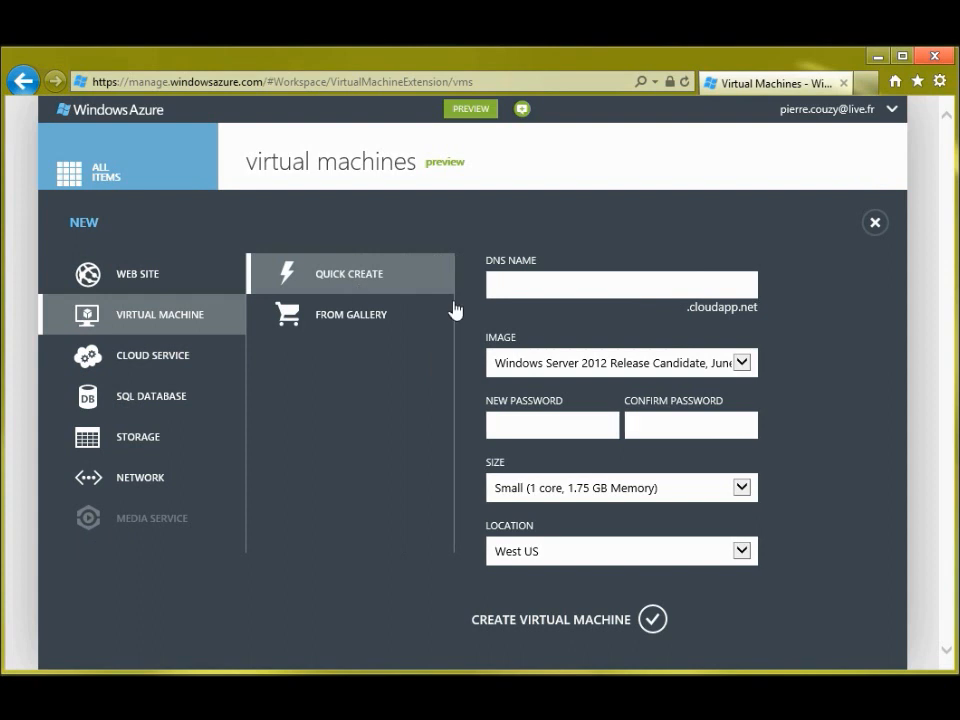
{"action": "left_click", "coordinate": [538, 289]}
{"action": "type", "text": "serveur"}
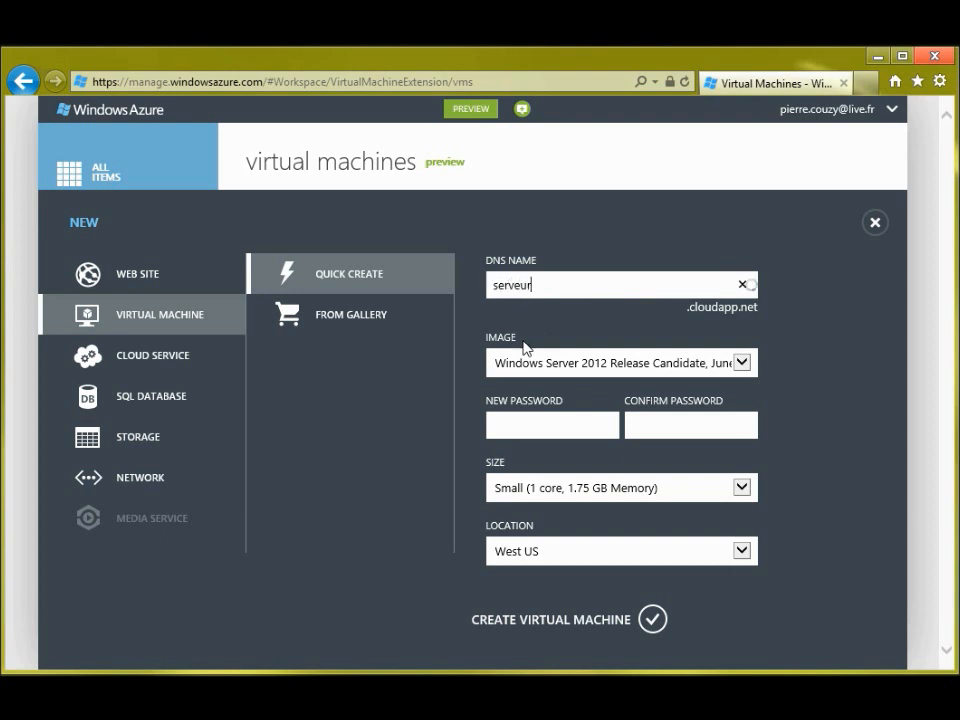
{"action": "left_click", "coordinate": [596, 365]}
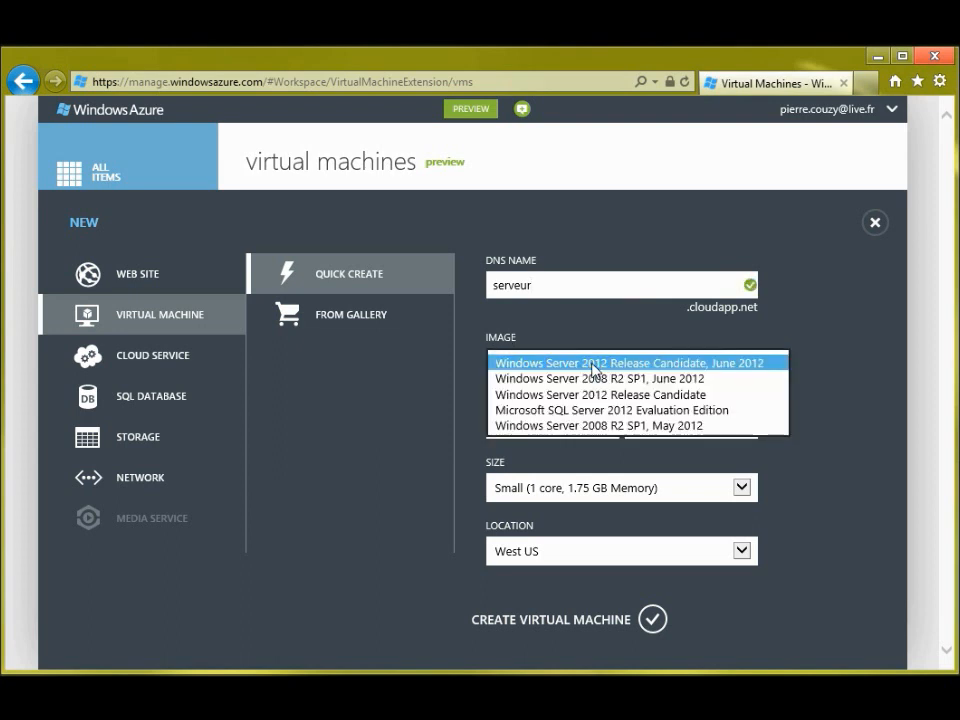
{"action": "left_click", "coordinate": [680, 380]}
- Set and confirm the VM password, choose Extra Small size and North Europe location
{"action": "left_click", "coordinate": [584, 432]}
{"action": "type", "text": "••••••••"}
{"action": "key", "text": "Tab"}
{"action": "type", "text": "•••••••"}
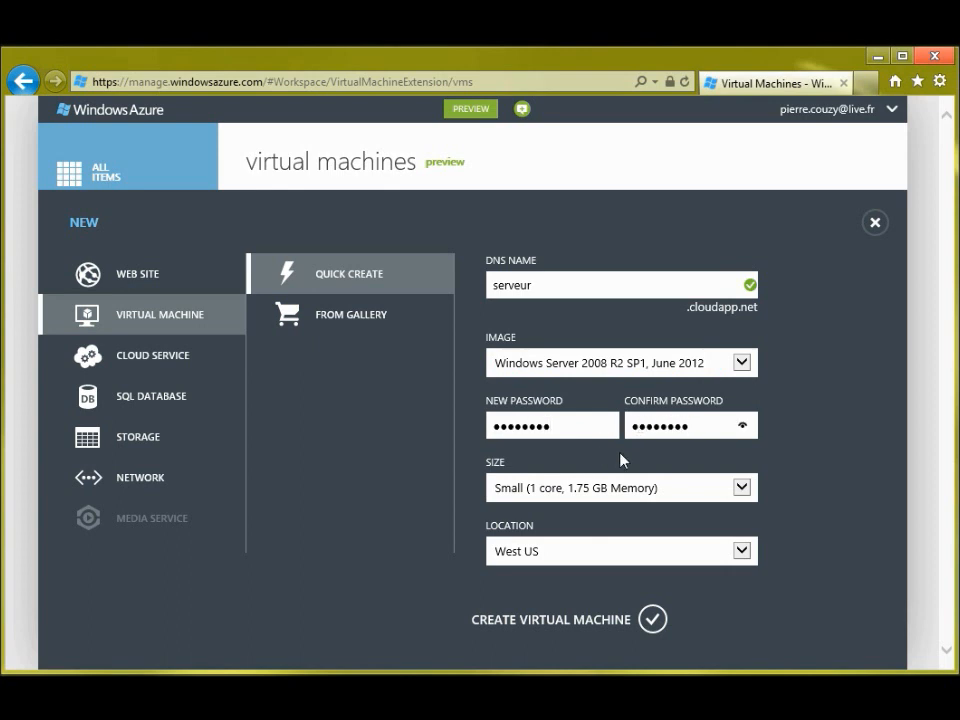
{"action": "left_click", "coordinate": [628, 498]}
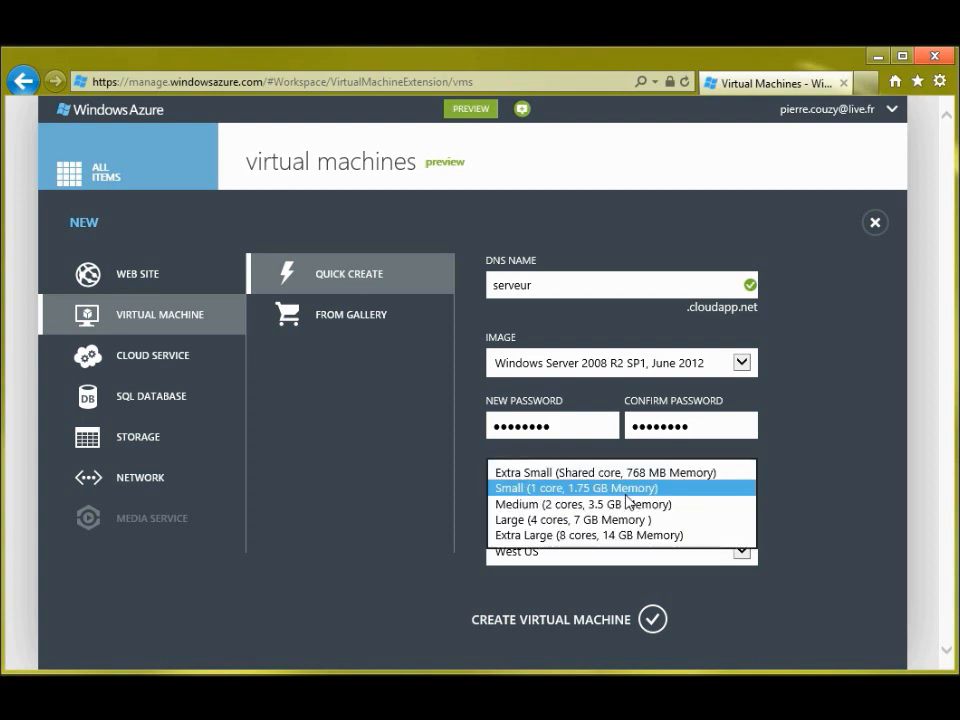
{"action": "left_click", "coordinate": [633, 473]}
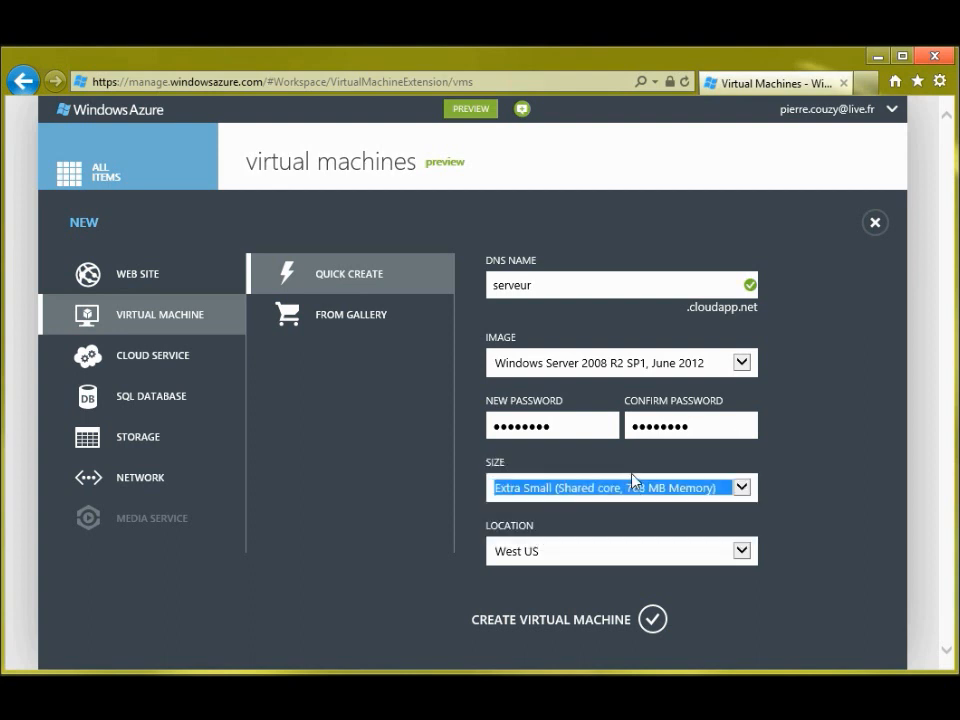
{"action": "left_click", "coordinate": [605, 561]}
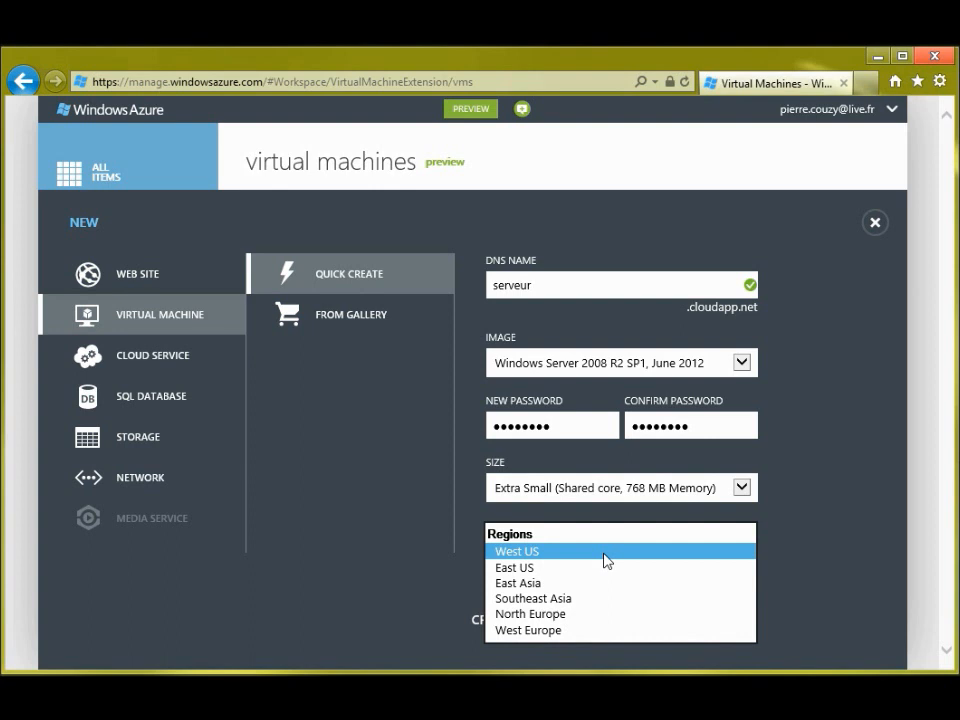
{"action": "left_click", "coordinate": [591, 617]}
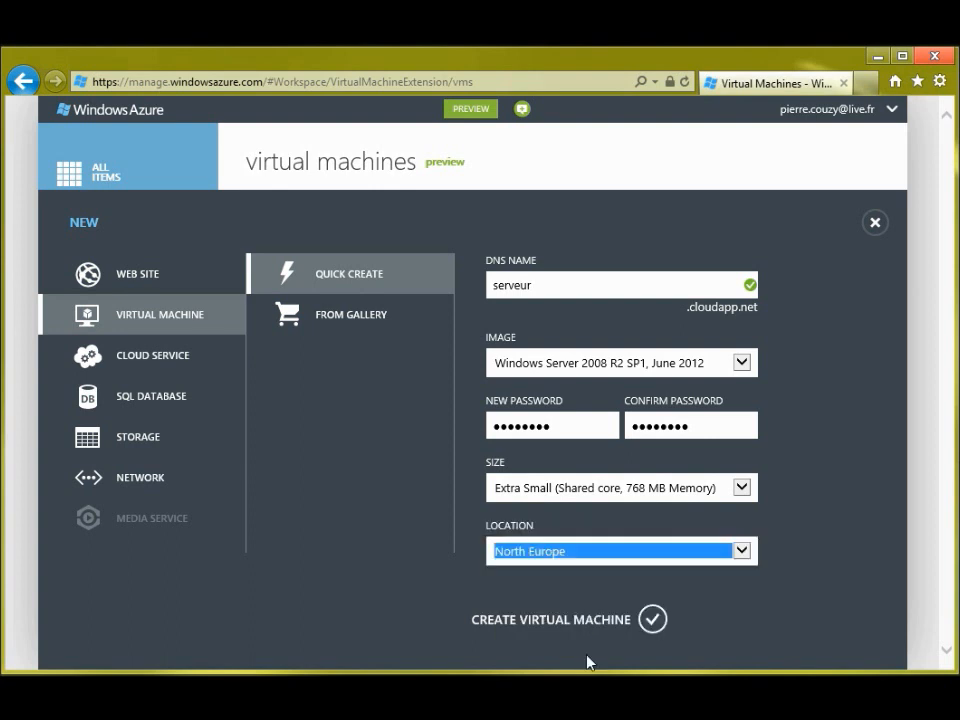
- Submit the quick-create form to provision the 'serveur' virtual machine
{"action": "left_click", "coordinate": [653, 620]}
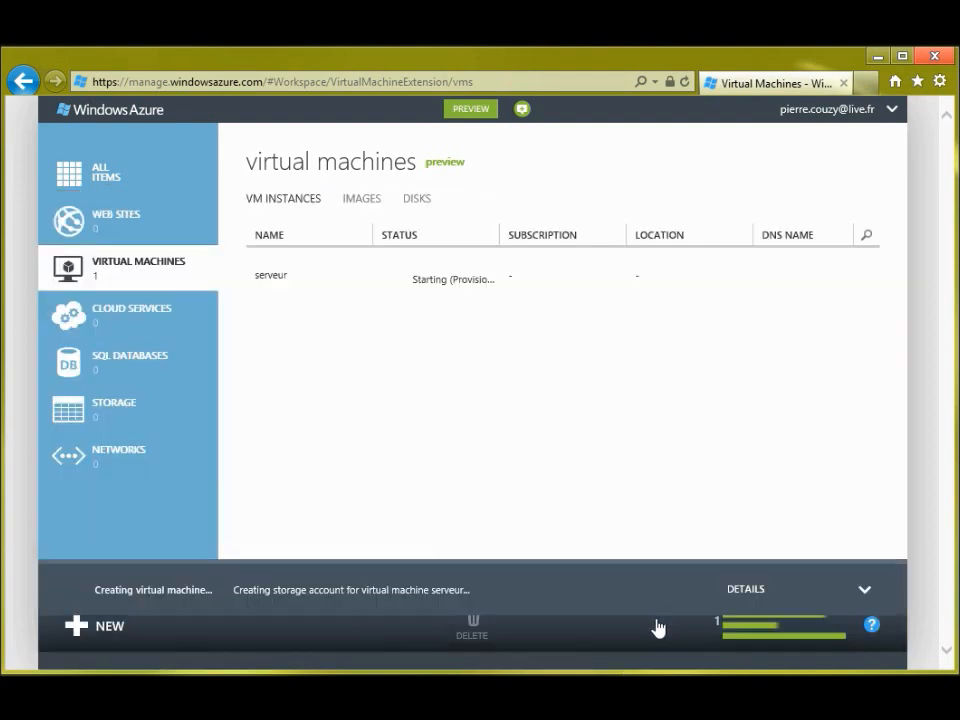